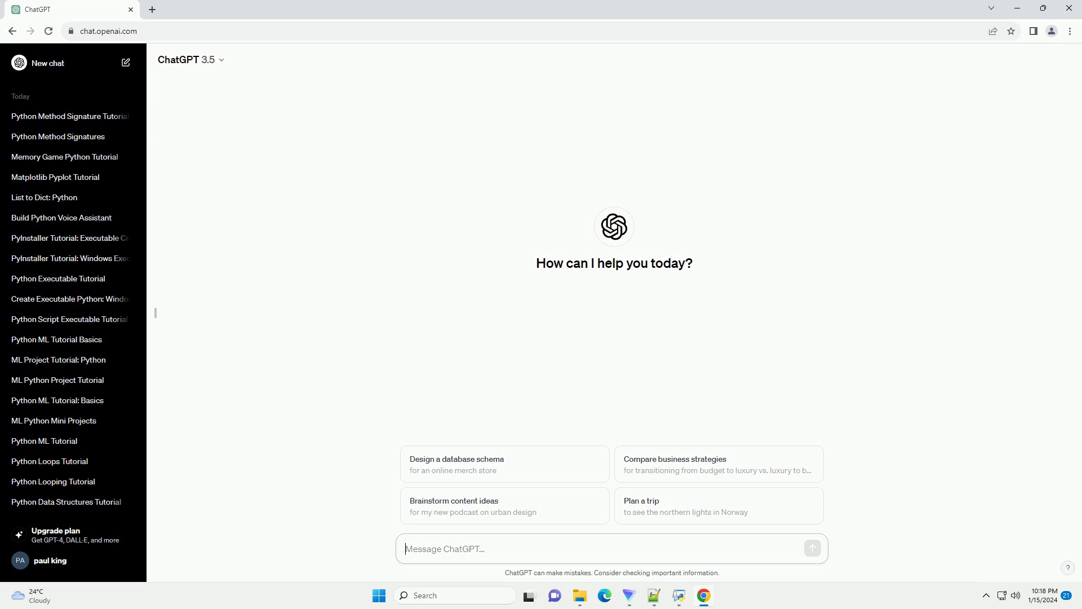
Paste and send the request for a Power Automate run-Python-script tutorial with code example.
text(write an informative tutorial about microsoft power automate run python script with code example)
key(Return)
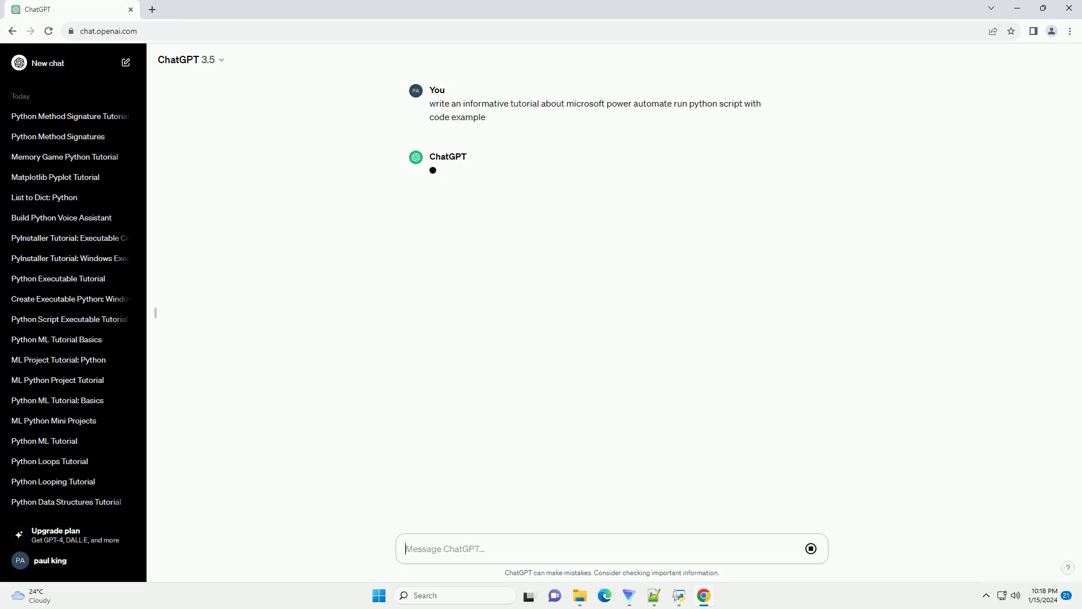